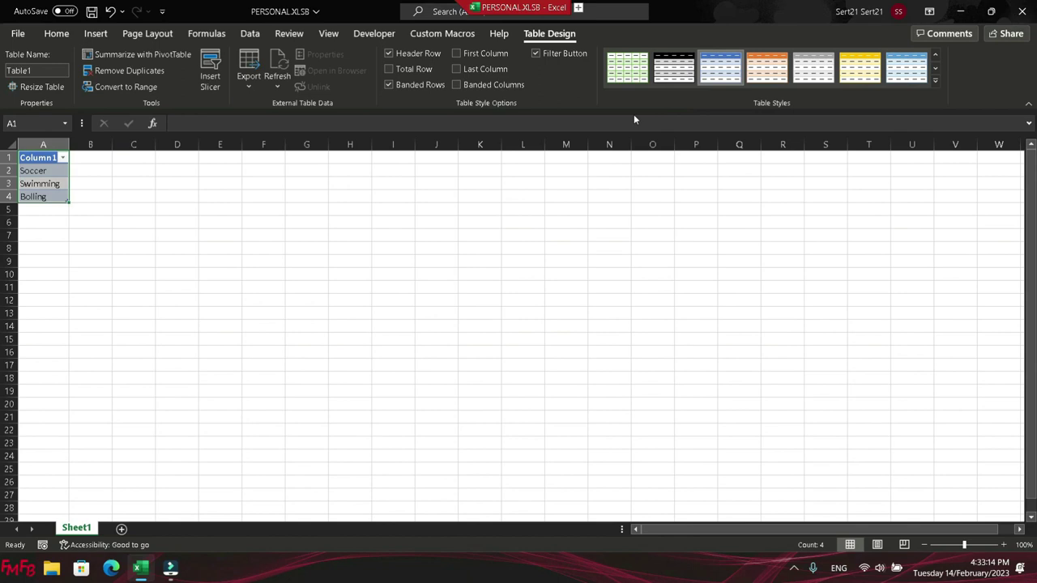
- Select cell C1 next to Table1's Soccer, Swimming and Bolling list
{"action": "left_click", "coordinate": [148, 158]}
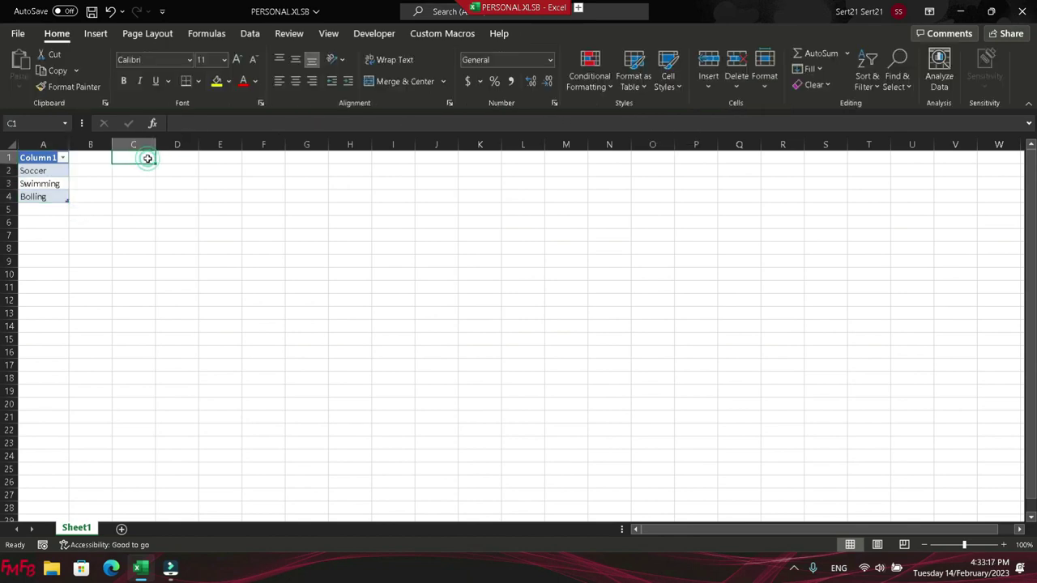
{"action": "left_click", "coordinate": [201, 127]}
{"action": "type", "text": "=filter()"}
{"action": "key", "text": "Left"}
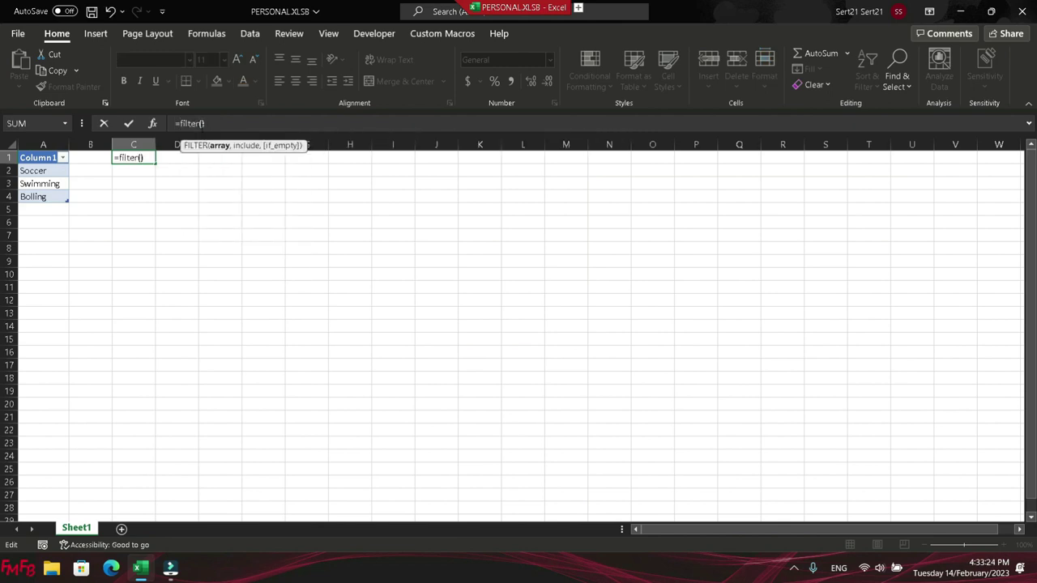
{"action": "type", "text": "indirect"}
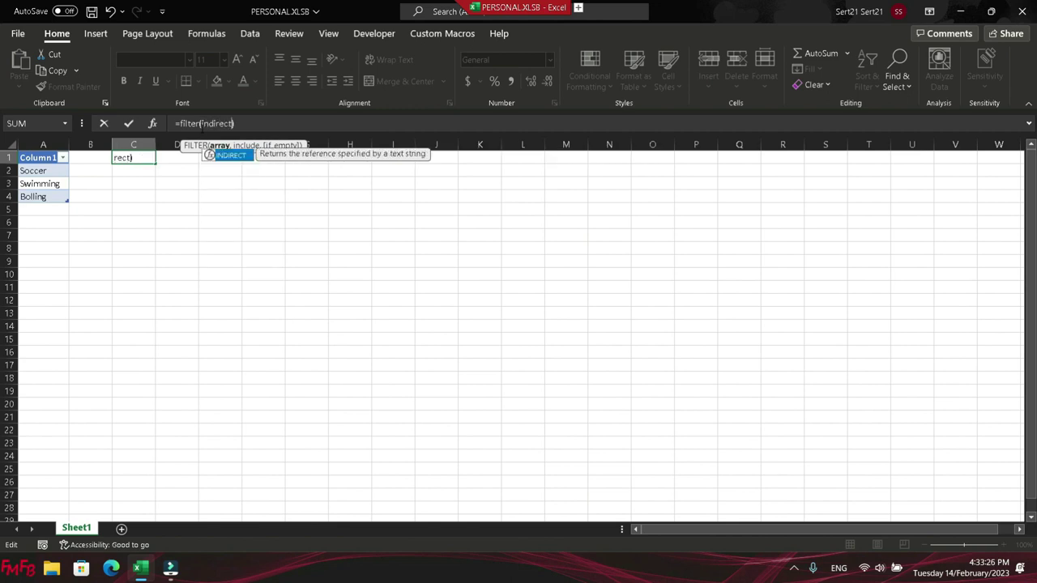
{"action": "type", "text": "()"}
{"action": "key", "text": "Left"}
{"action": "type", "text": "\"\""}
{"action": "type", "text": "T"}
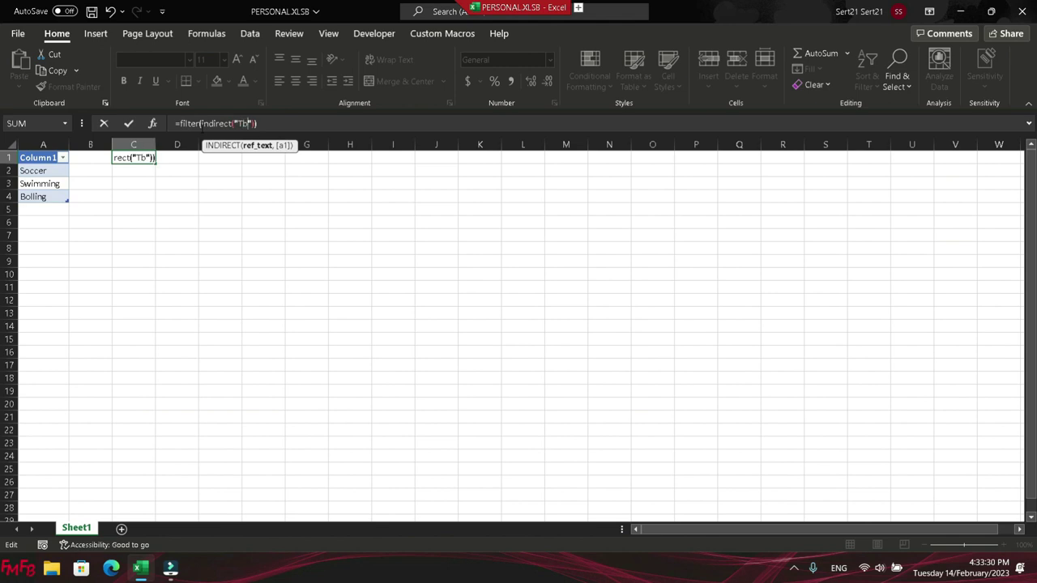
{"action": "type", "text": "able1"}
{"action": "key", "text": "Right"}
{"action": "type", "text": ",is"}
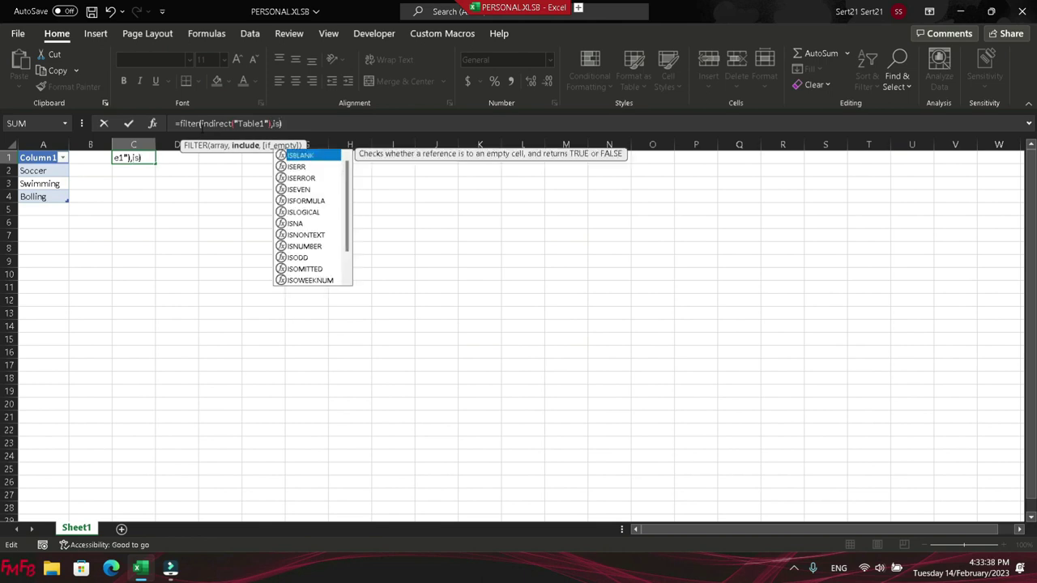
{"action": "type", "text": "number("}
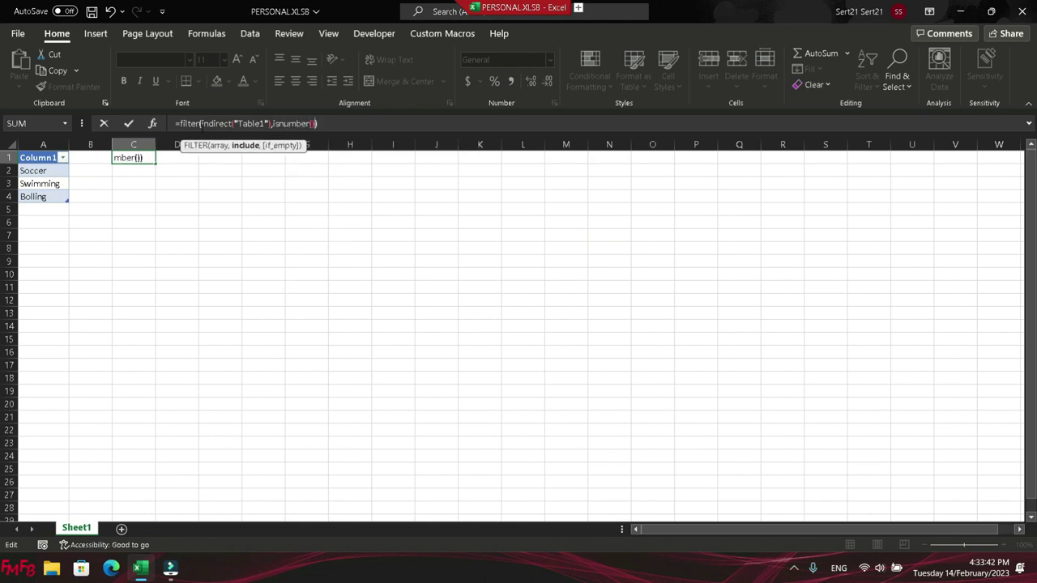
{"action": "type", "text": "search("}
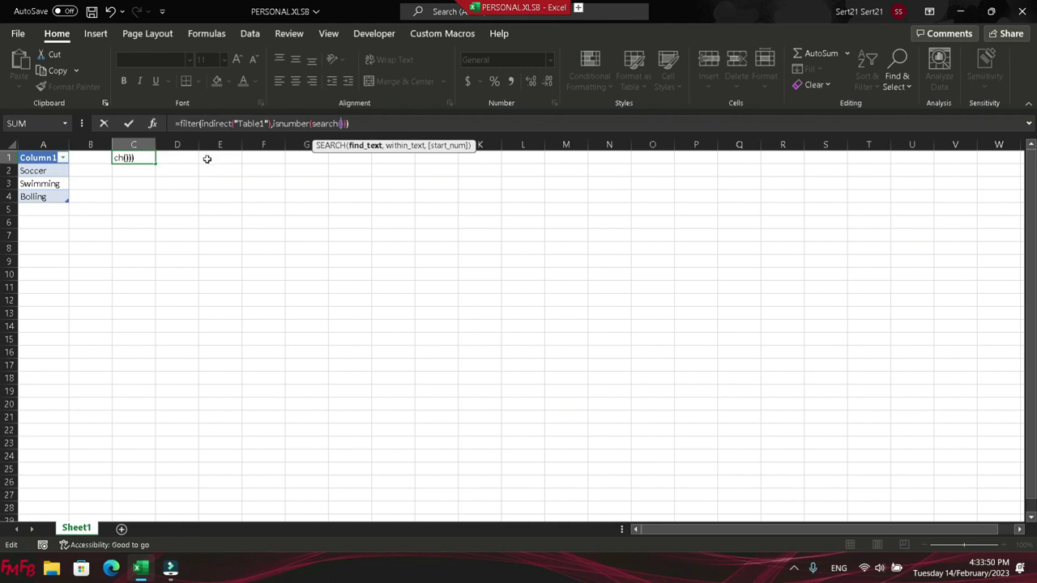
{"action": "left_click", "coordinate": [214, 158]}
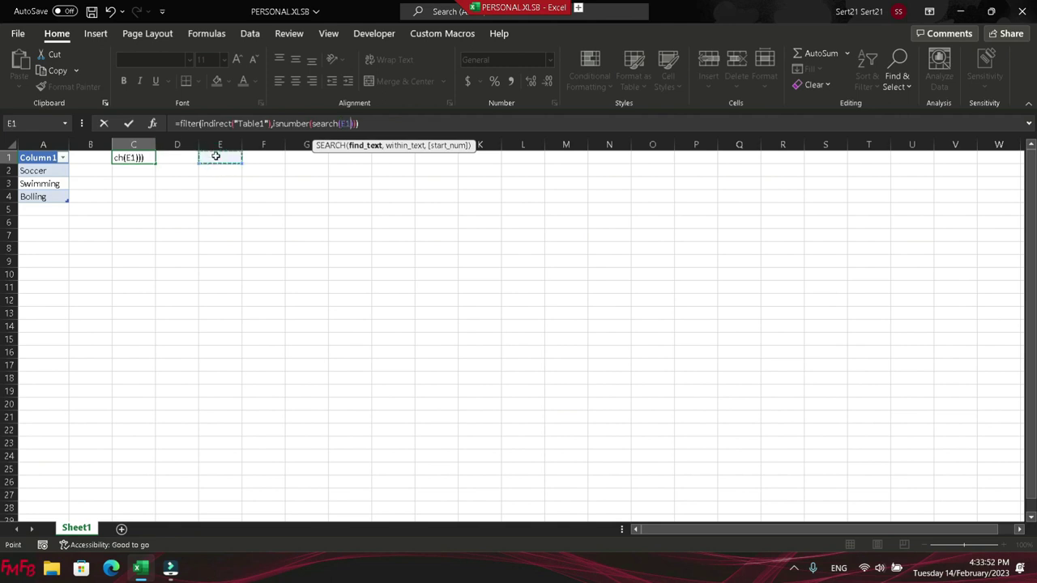
{"action": "type", "text": ",indirect"}
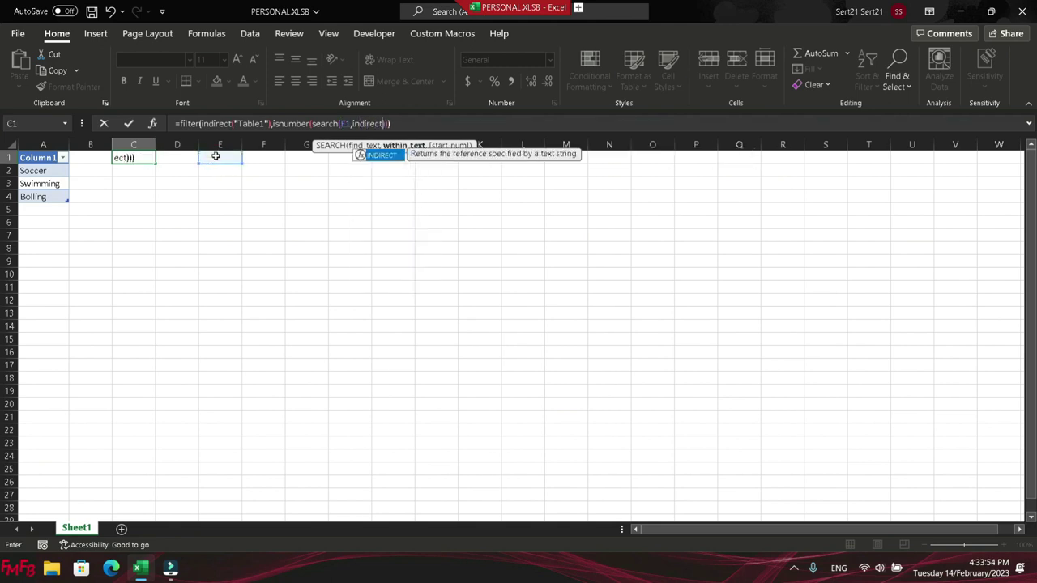
{"action": "type", "text": "("}
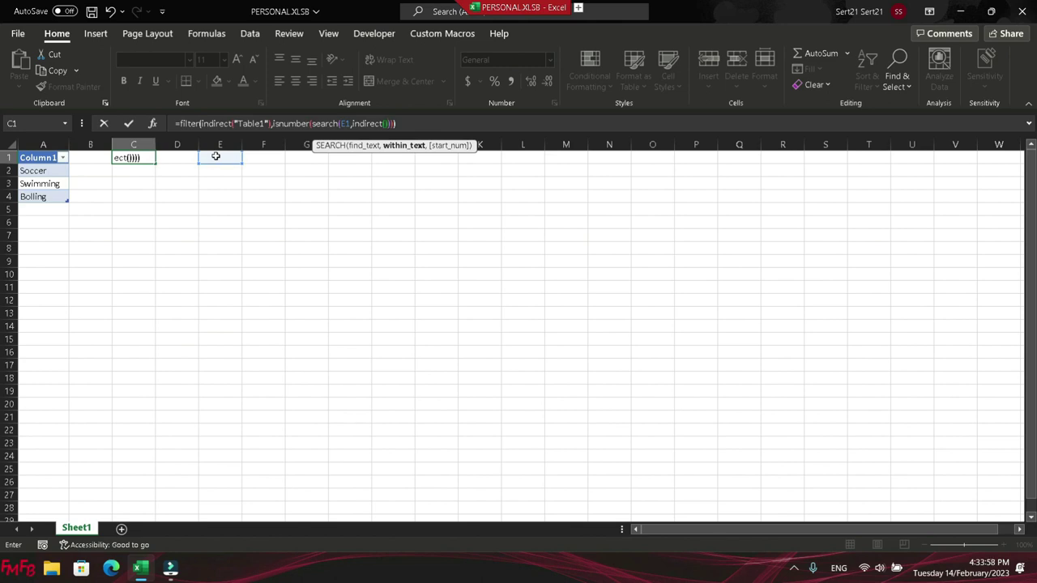
{"action": "key", "text": "Escape"}
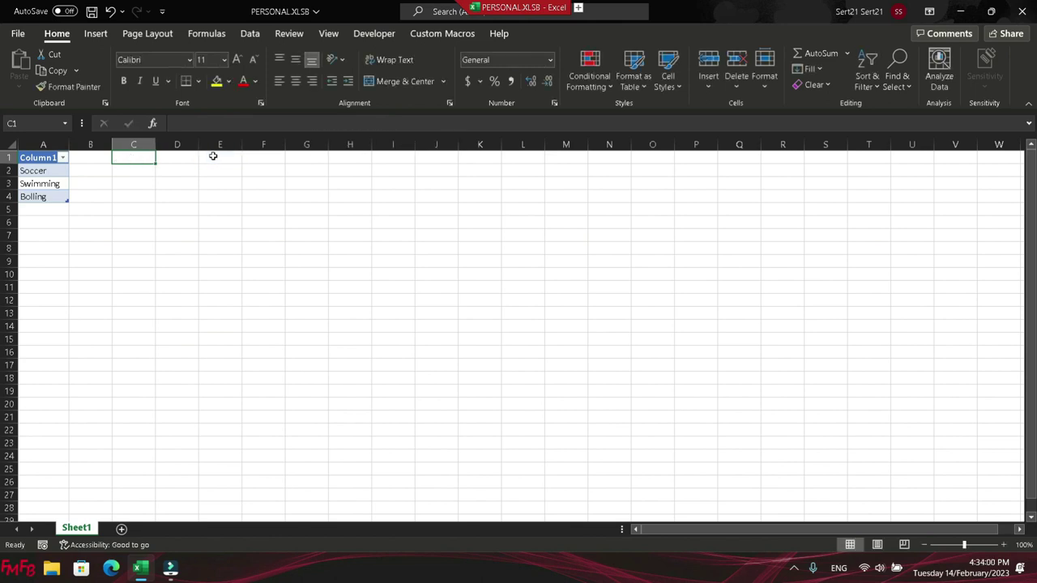
- In E1, start the formula =FILTER(INDIRECT("Table1"),ISNUMBER(SEARCH(…)))
{"action": "left_click", "coordinate": [218, 159]}
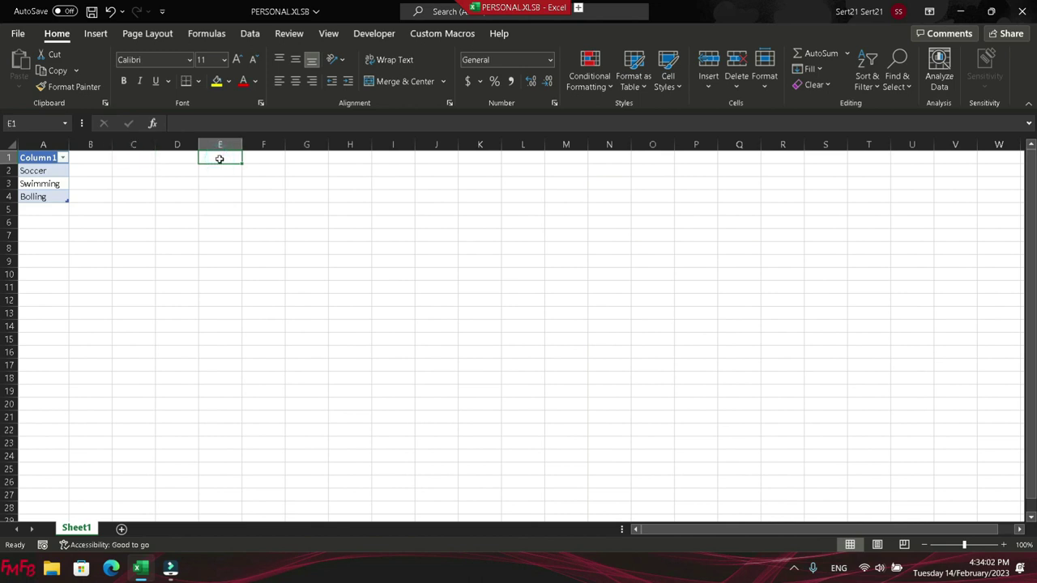
{"action": "type", "text": "=filter()"}
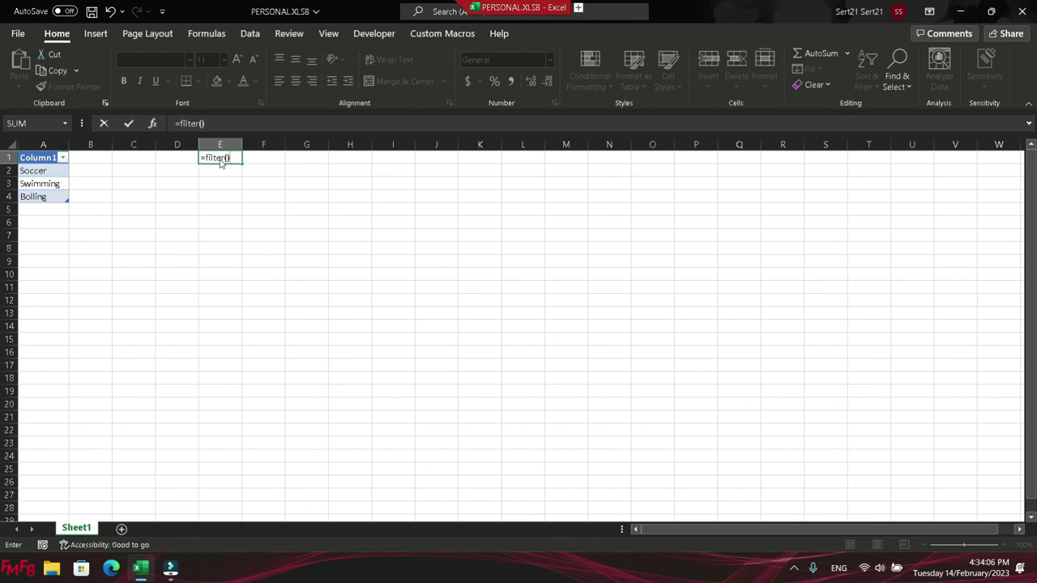
{"action": "type", "text": "indirect"}
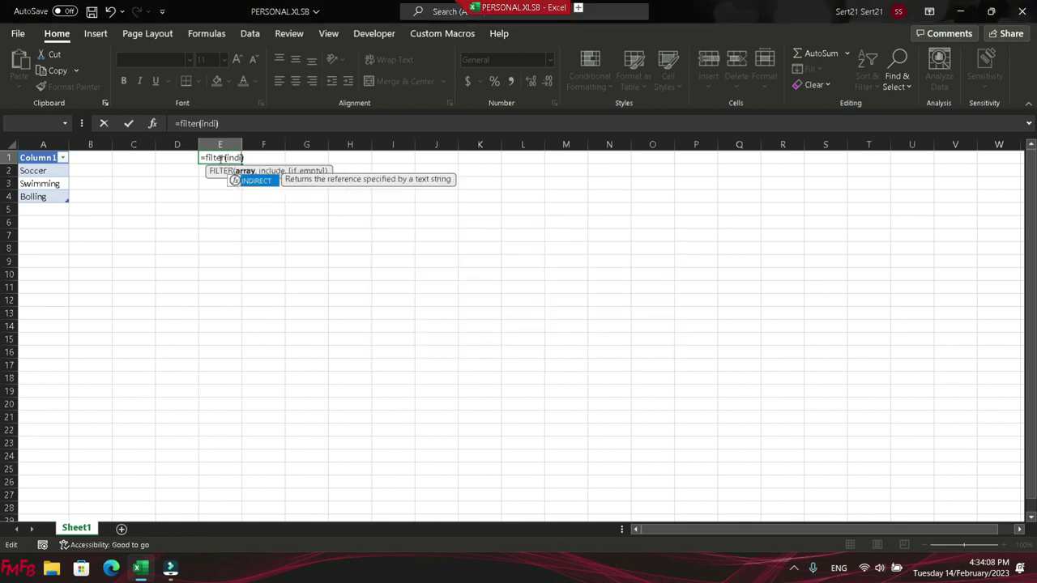
{"action": "type", "text": "(\"\")"}
{"action": "type", "text": "Table1"}
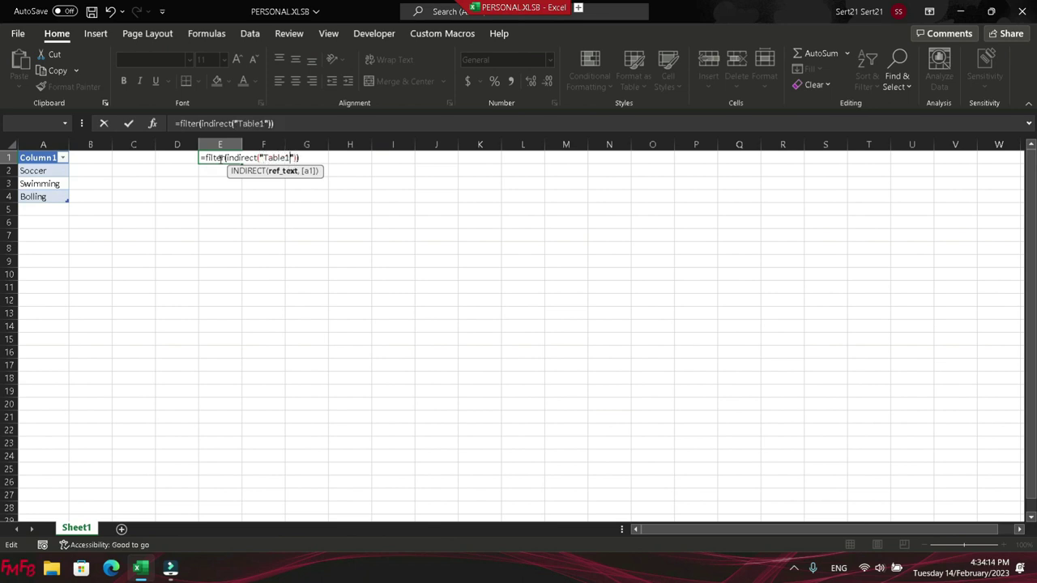
{"action": "key", "text": "Right"}
{"action": "key", "text": "Right"}
{"action": "type", "text": ",search"}
{"action": "key", "text": "BackSpace"}
{"action": "key", "text": "BackSpace"}
{"action": "key", "text": "BackSpace"}
{"action": "key", "text": "BackSpace"}
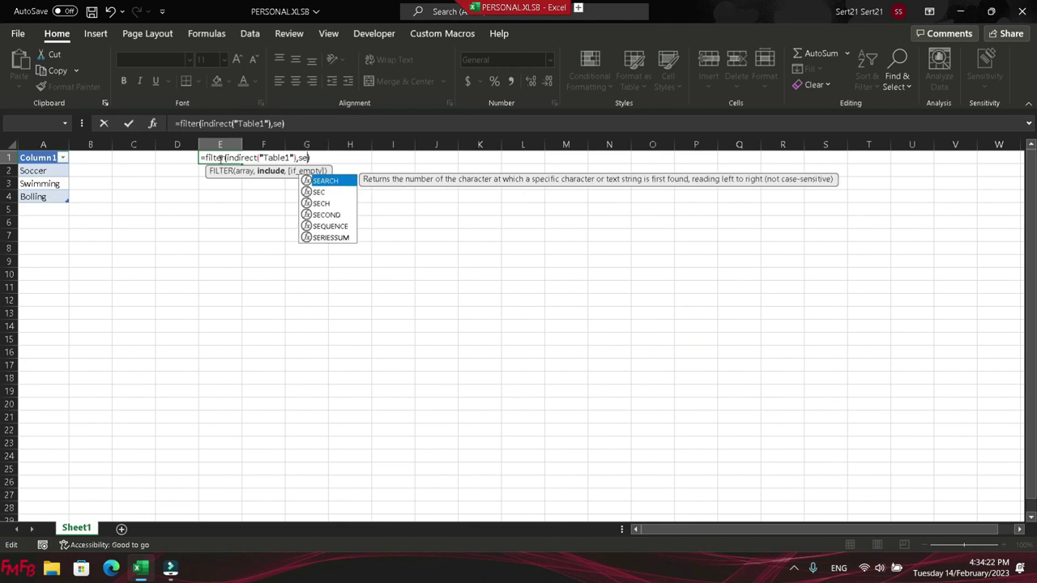
{"action": "key", "text": "BackSpace"}
{"action": "key", "text": "BackSpace"}
{"action": "type", "text": "isnumber"}
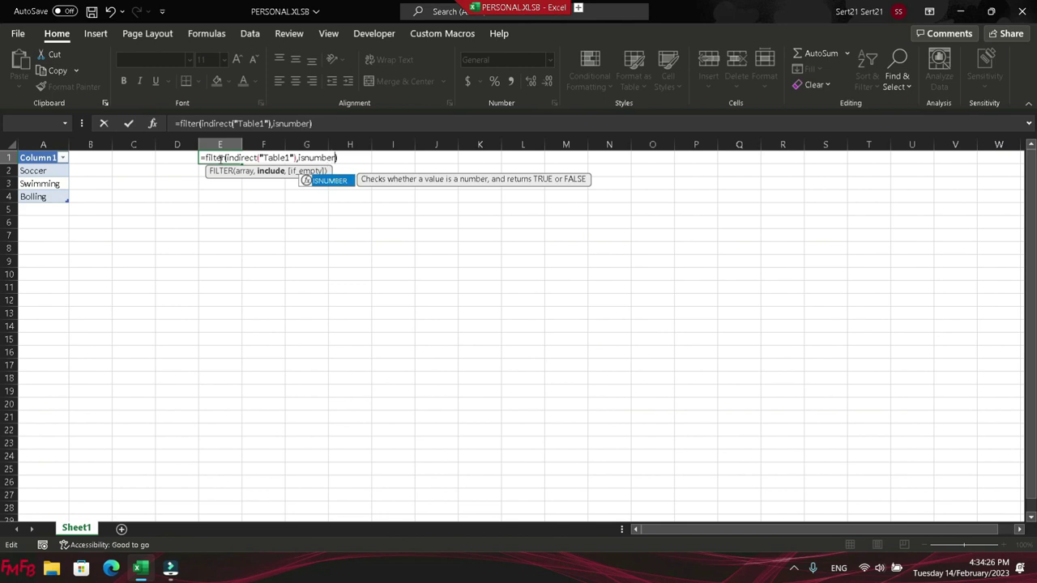
{"action": "type", "text": "()"}
{"action": "key", "text": "Left"}
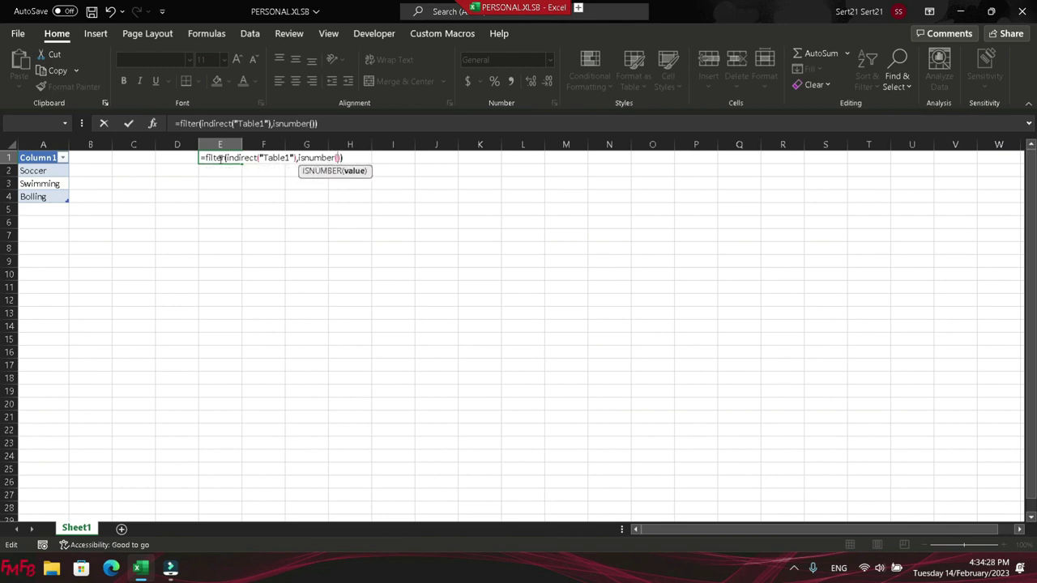
{"action": "type", "text": "search"}
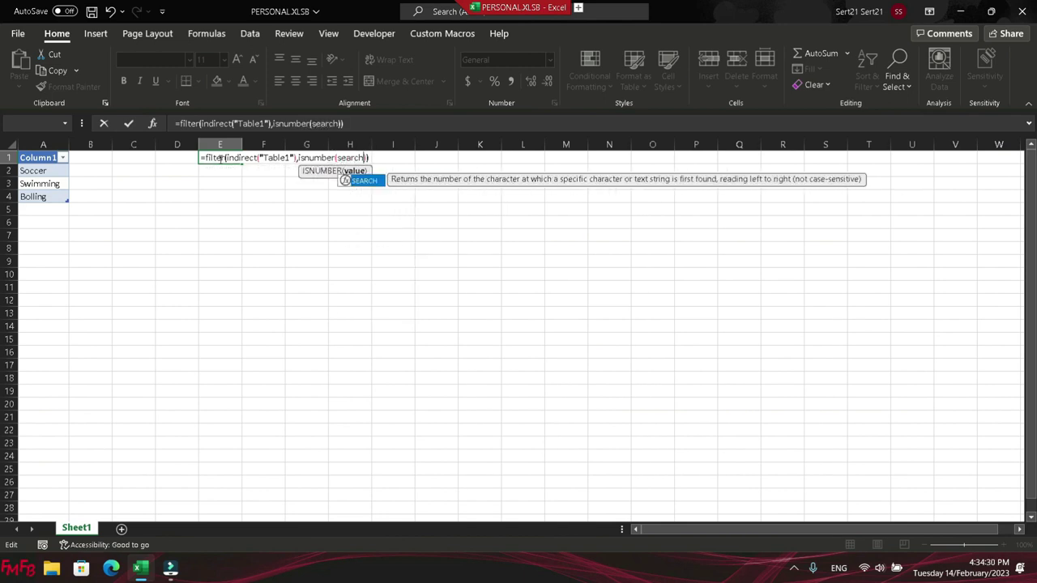
{"action": "type", "text": "()"}
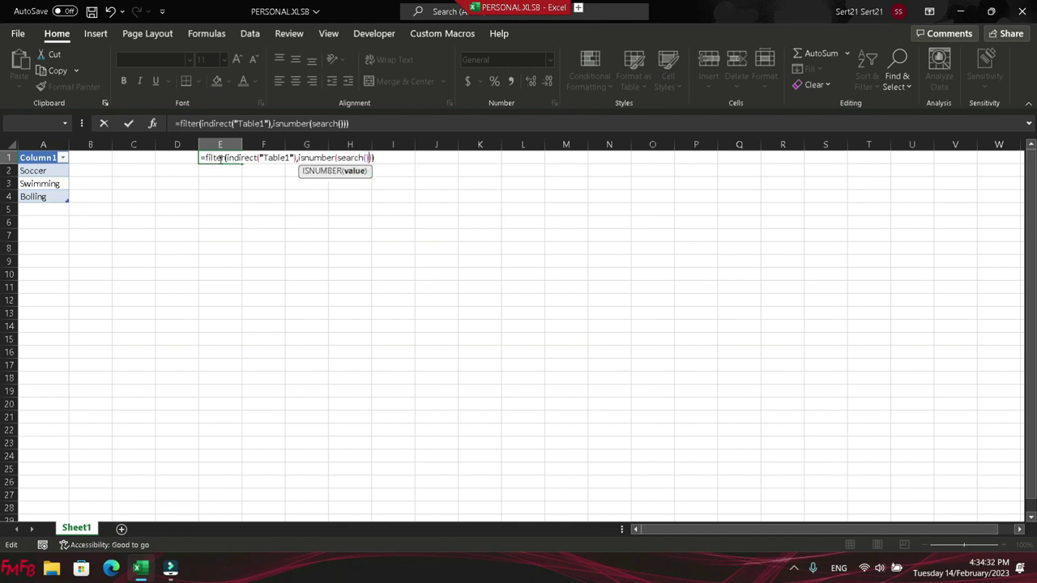
{"action": "key", "text": "Left"}
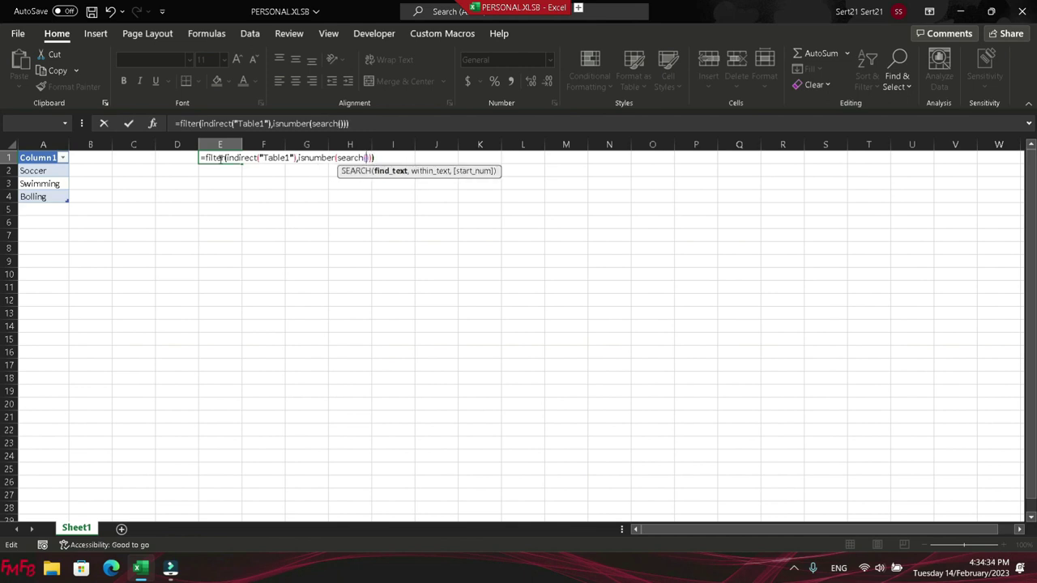
- Make SEARCH look for C1 within INDIRECT("Table1"), commit the formula, then reselect C1
{"action": "left_click", "coordinate": [132, 156]}
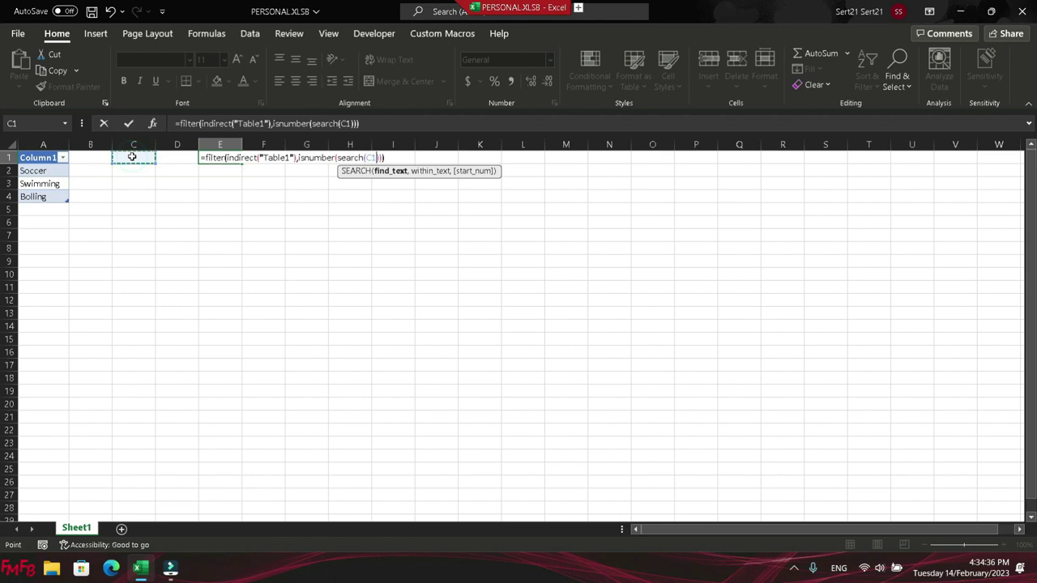
{"action": "type", "text": ",indirect()"}
{"action": "key", "text": "Return"}
{"action": "key", "text": "Return"}
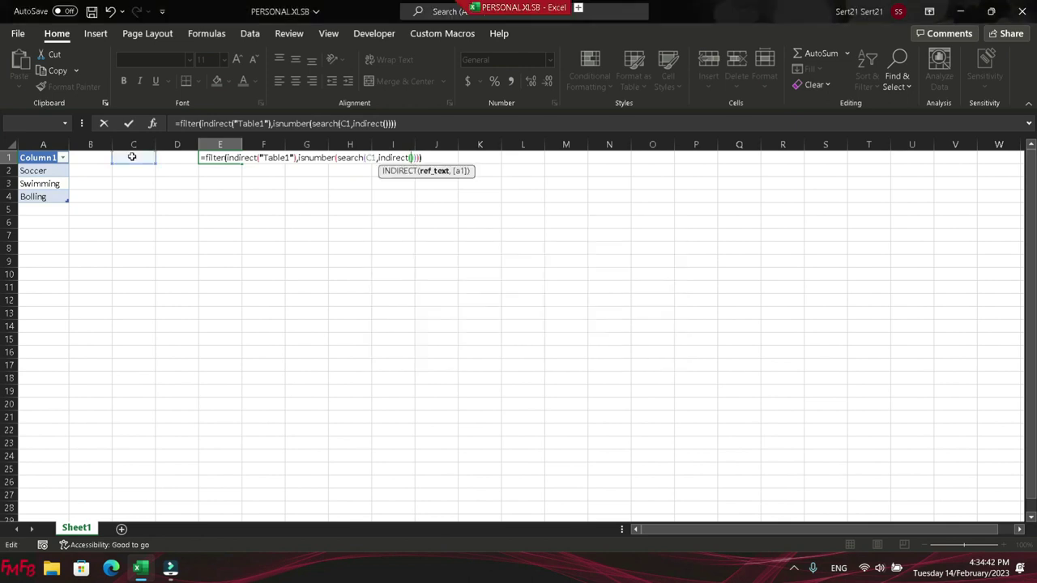
{"action": "type", "text": "\"\""}
{"action": "key", "text": "Left"}
{"action": "type", "text": "Table1"}
{"action": "key", "text": "Return"}
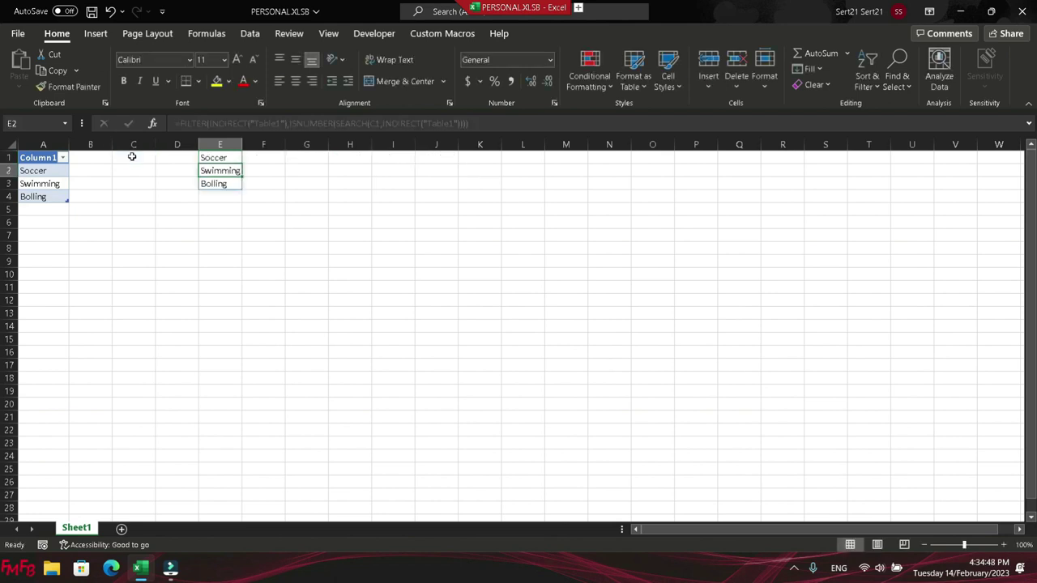
{"action": "left_click", "coordinate": [132, 157]}
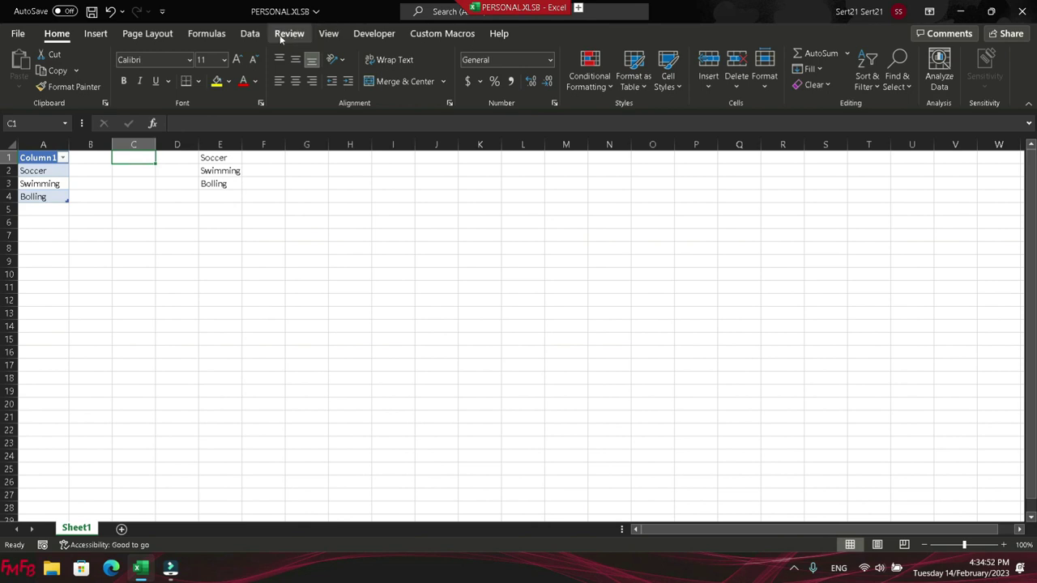
{"action": "left_click", "coordinate": [250, 33]}
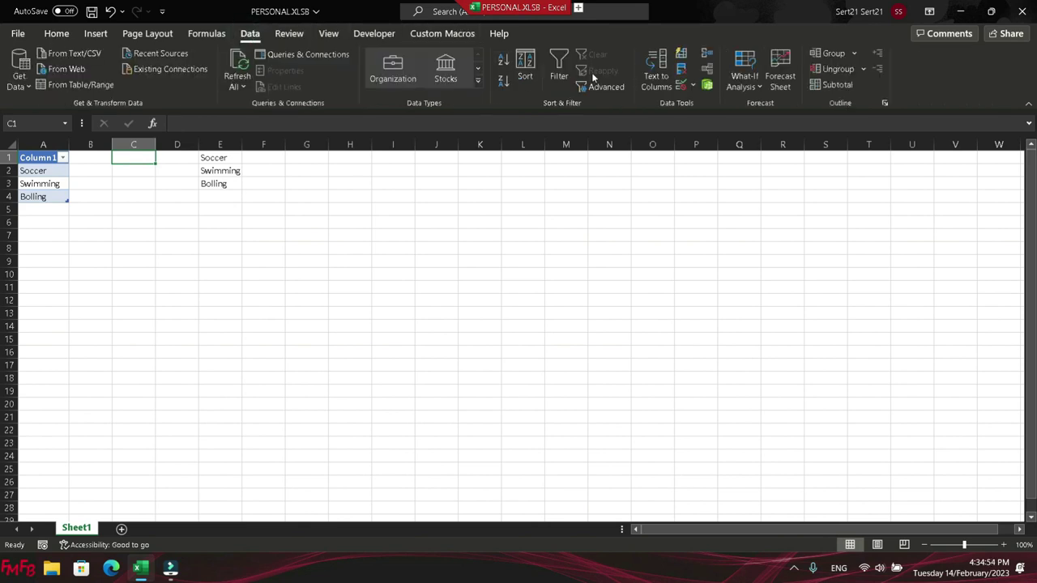
- Give C1 a List data validation sourced from =$E$1 with the error alert disabled
{"action": "left_click", "coordinate": [684, 85]}
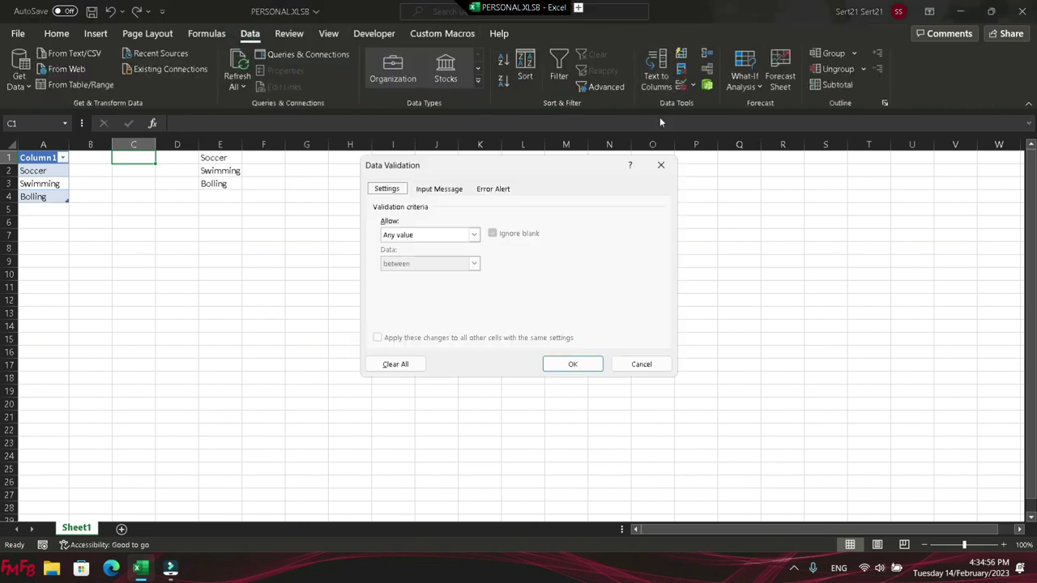
{"action": "left_click", "coordinate": [474, 235]}
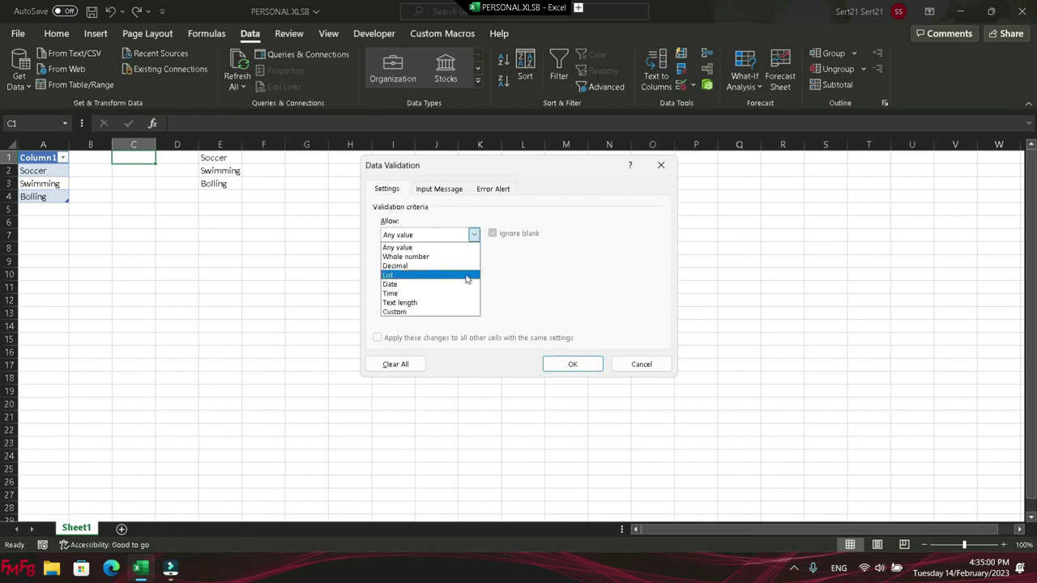
{"action": "left_click", "coordinate": [469, 275]}
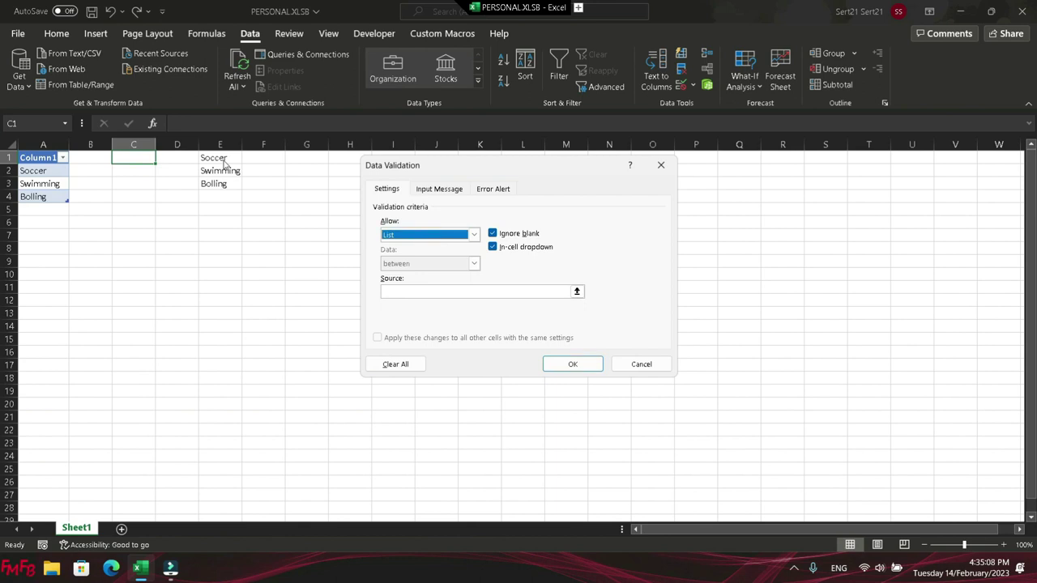
{"action": "left_click", "coordinate": [402, 291]}
{"action": "left_click", "coordinate": [401, 292]}
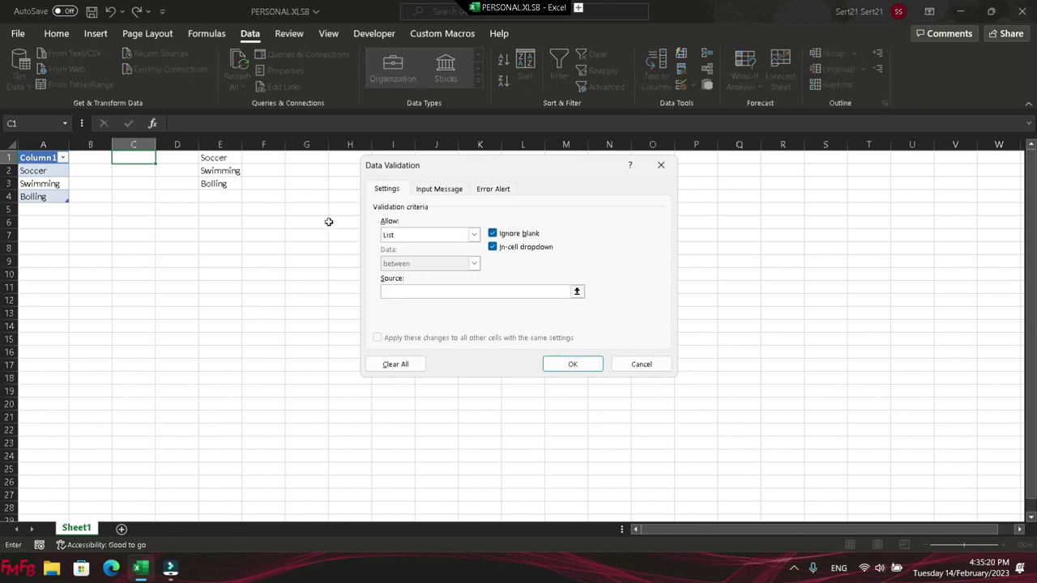
{"action": "left_click", "coordinate": [220, 160]}
{"action": "left_click", "coordinate": [494, 189]}
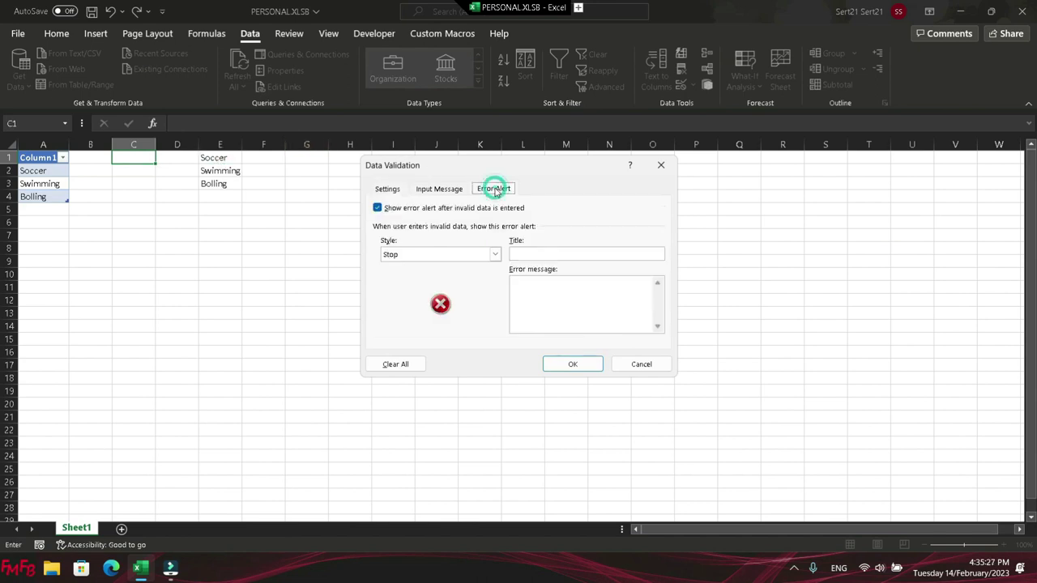
{"action": "left_click", "coordinate": [378, 209]}
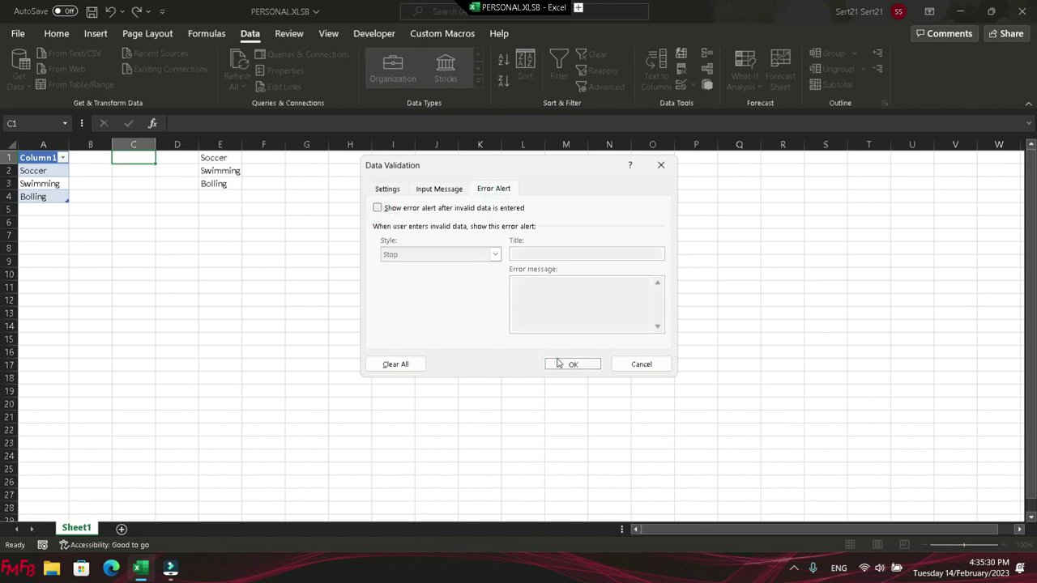
{"action": "left_click", "coordinate": [554, 361]}
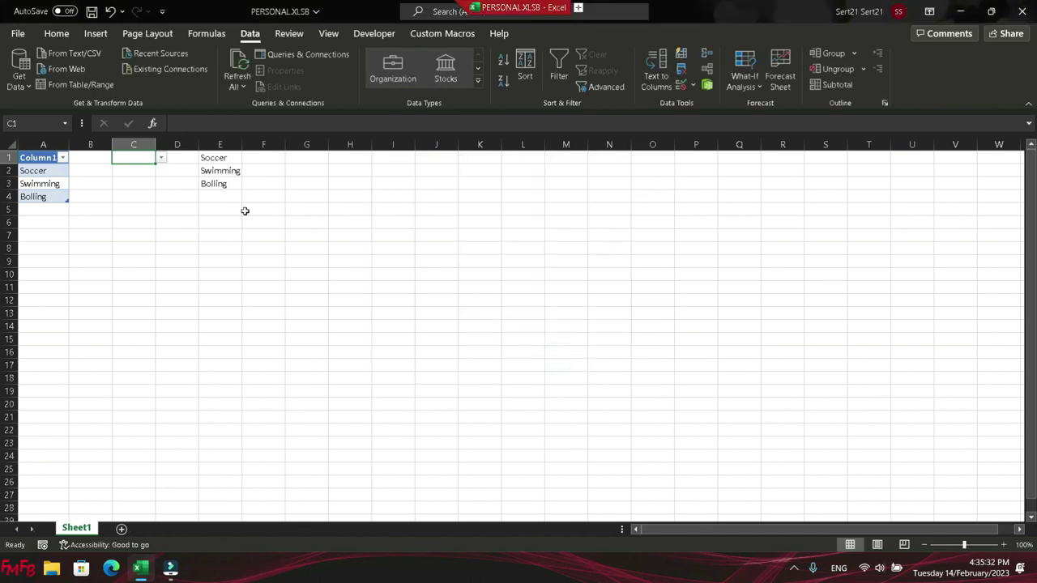
- Type 's' and then 'sw' in C1, checking the filtered dropdown options each time
{"action": "type", "text": "s"}
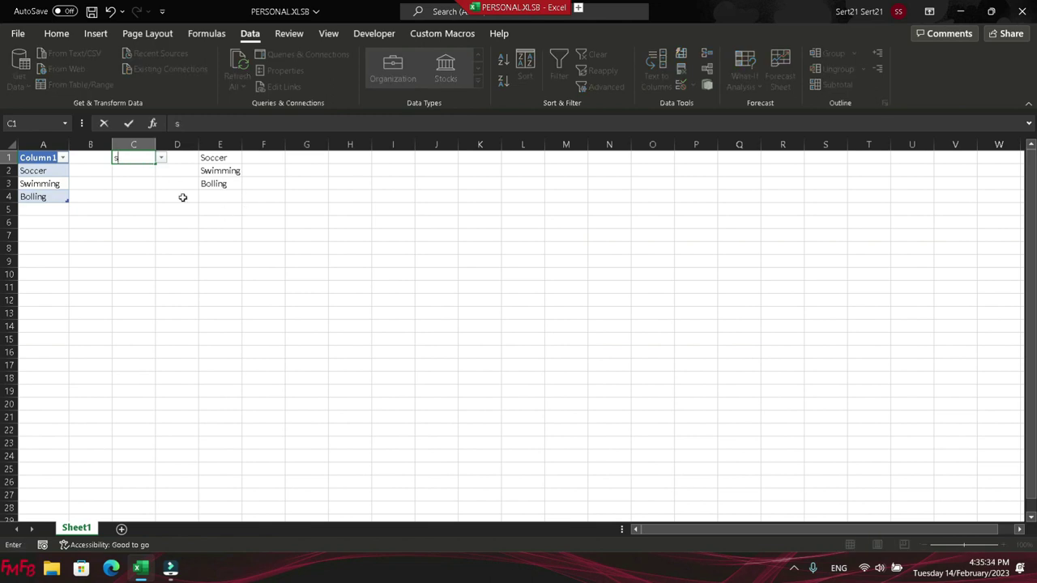
{"action": "left_click", "coordinate": [163, 159]}
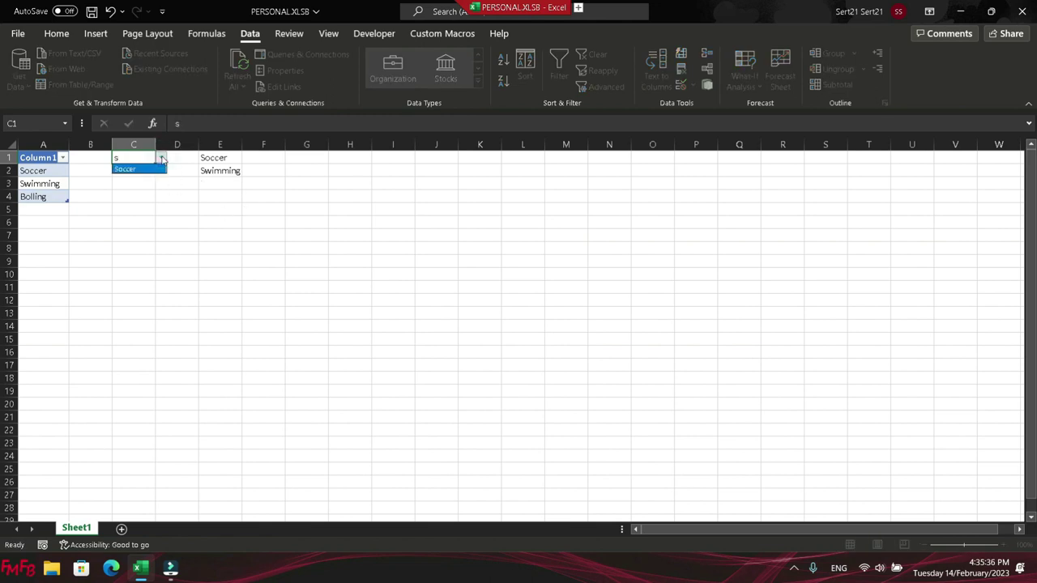
{"action": "key", "text": "BackSpace"}
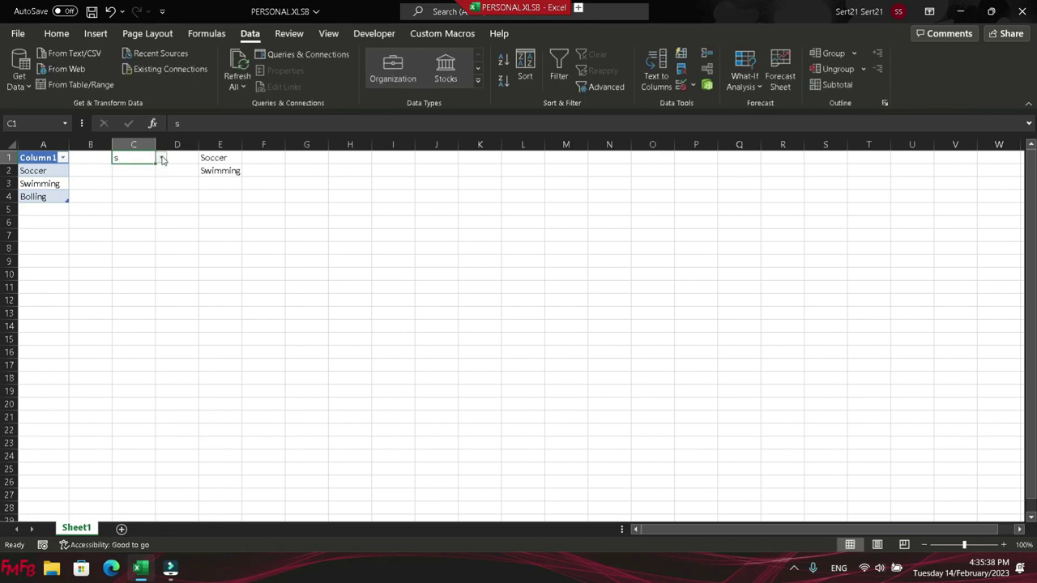
{"action": "type", "text": "sc"}
{"action": "key", "text": "BackSpace"}
{"action": "type", "text": "\\w"}
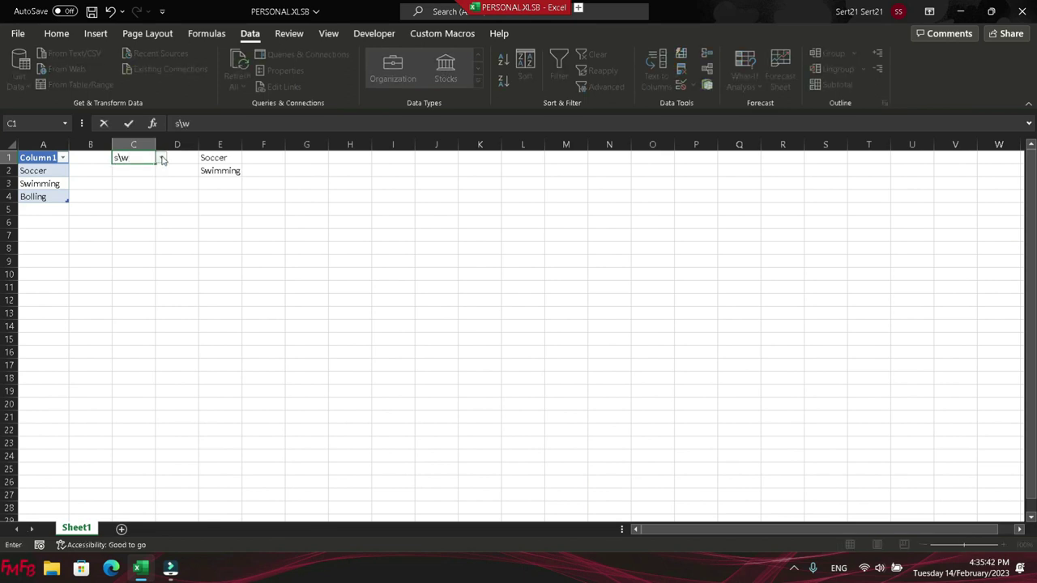
{"action": "key", "text": "BackSpace"}
{"action": "key", "text": "BackSpace"}
{"action": "type", "text": "w"}
{"action": "left_click", "coordinate": [162, 158]}
{"action": "left_click", "coordinate": [143, 157]}
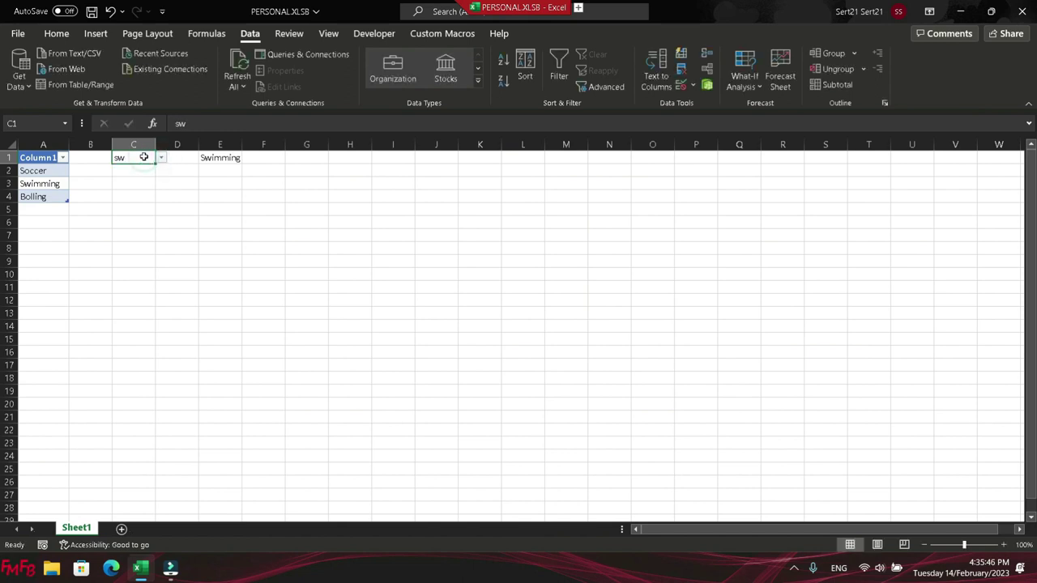
- Search 'bo' in C1 and confirm the dropdown narrows to Bolling
{"action": "key", "text": "BackSpace"}
{"action": "type", "text": "bo"}
{"action": "left_click", "coordinate": [162, 158]}
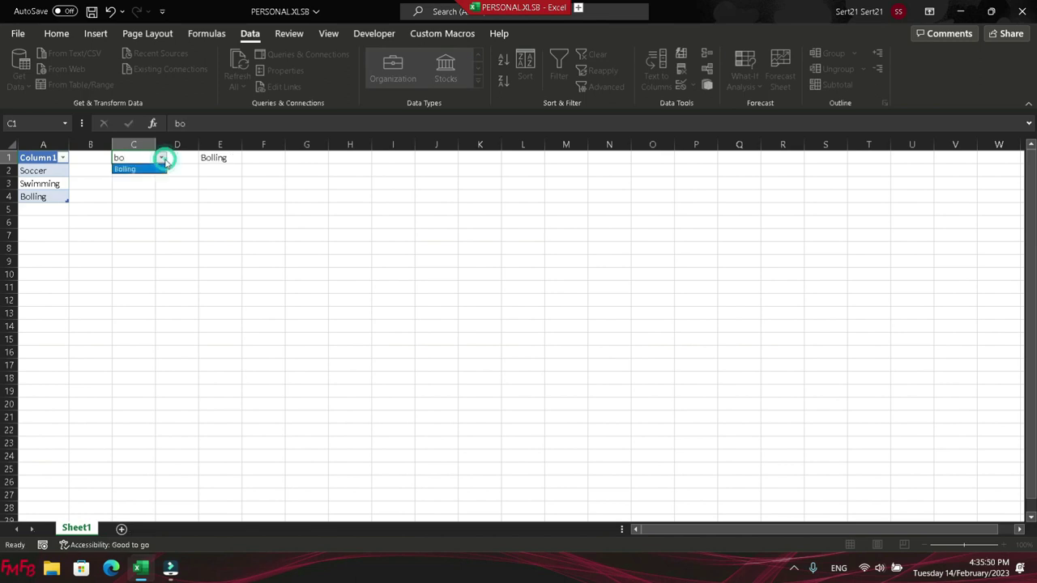
{"action": "left_click", "coordinate": [163, 159]}
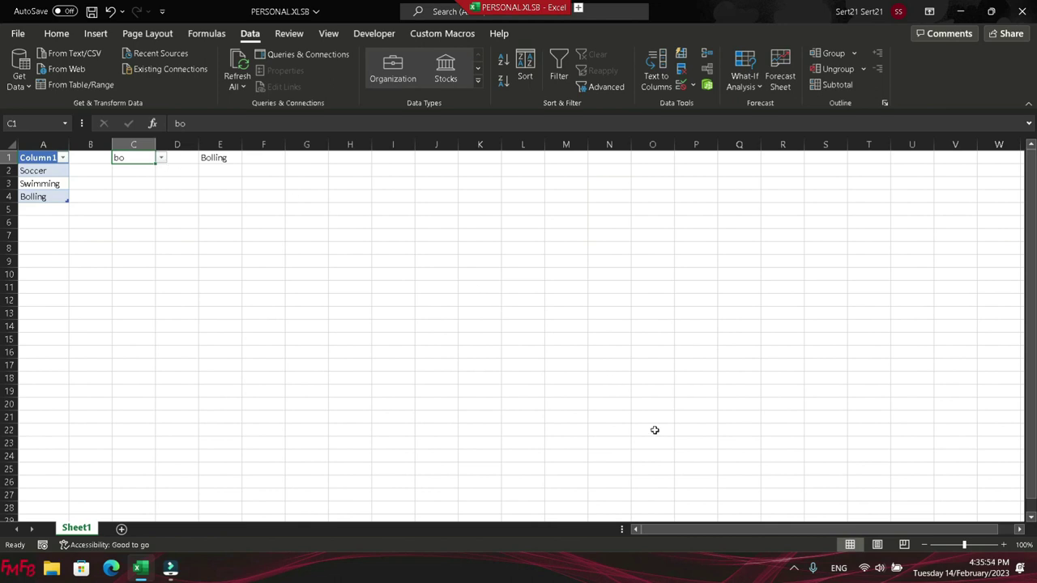
{"action": "left_click", "coordinate": [794, 568]}
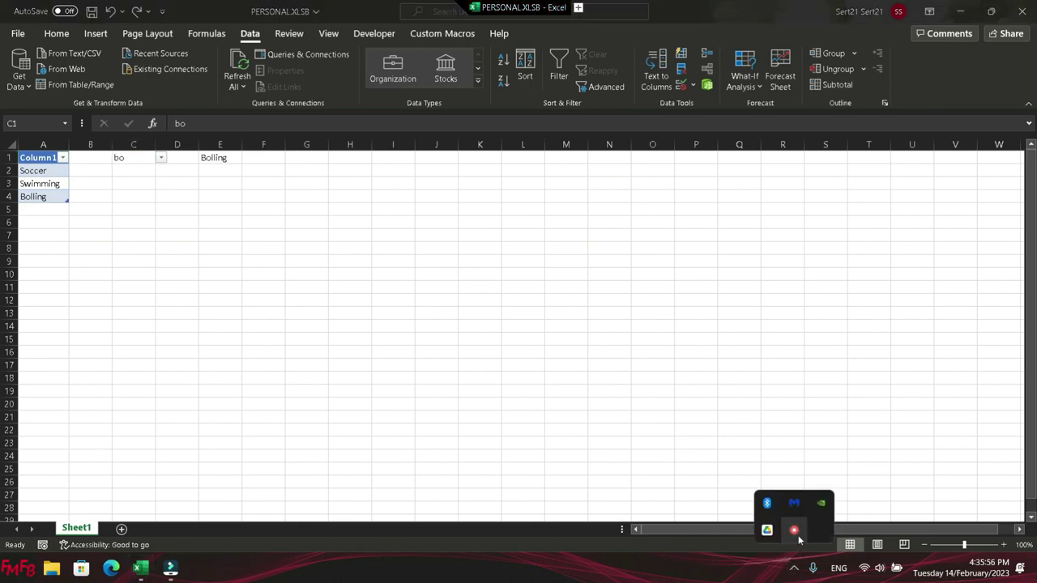